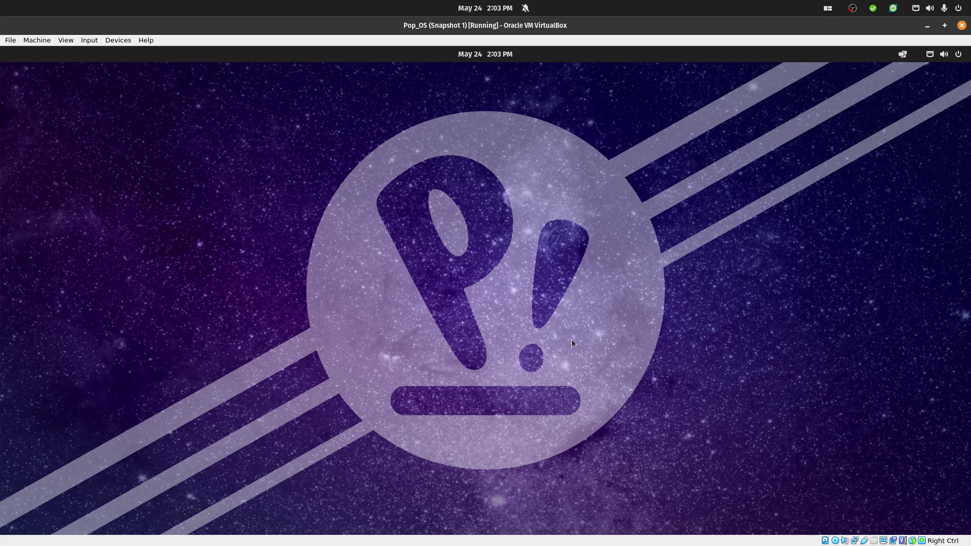
Step: Run anydesk in a new terminal and select the missing libpangox-1.0.so.0 error
key(ctrl+alt+t)
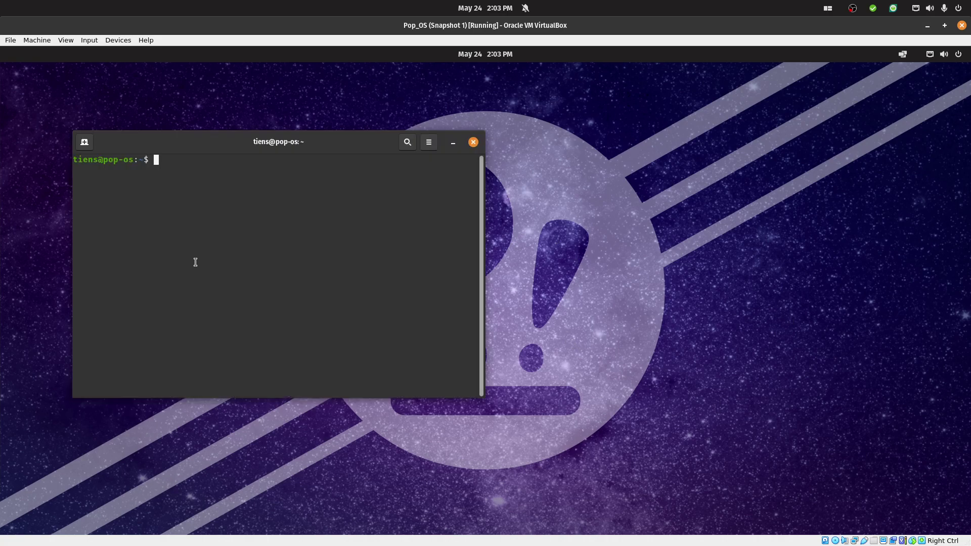
text(anydesk)
key(Return)
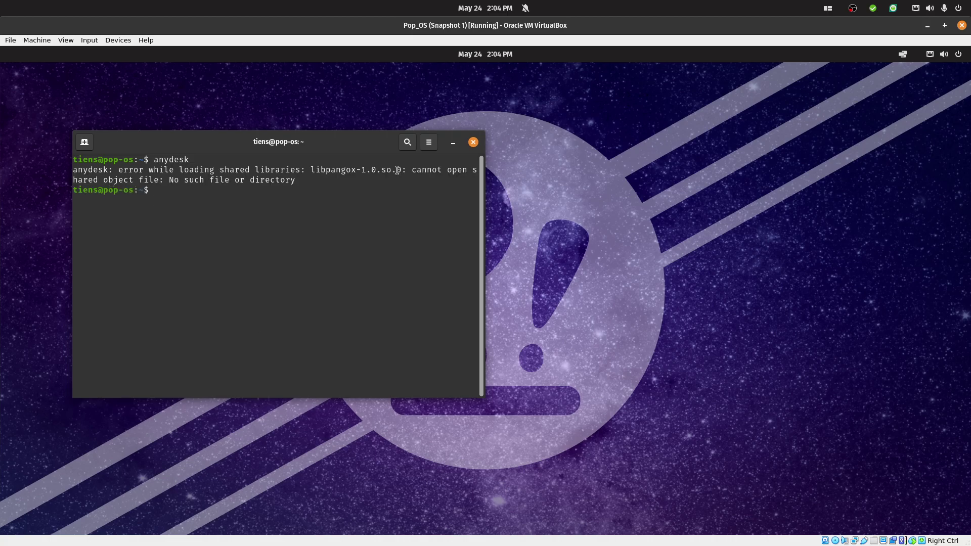
drag(154, 171, 273, 167)
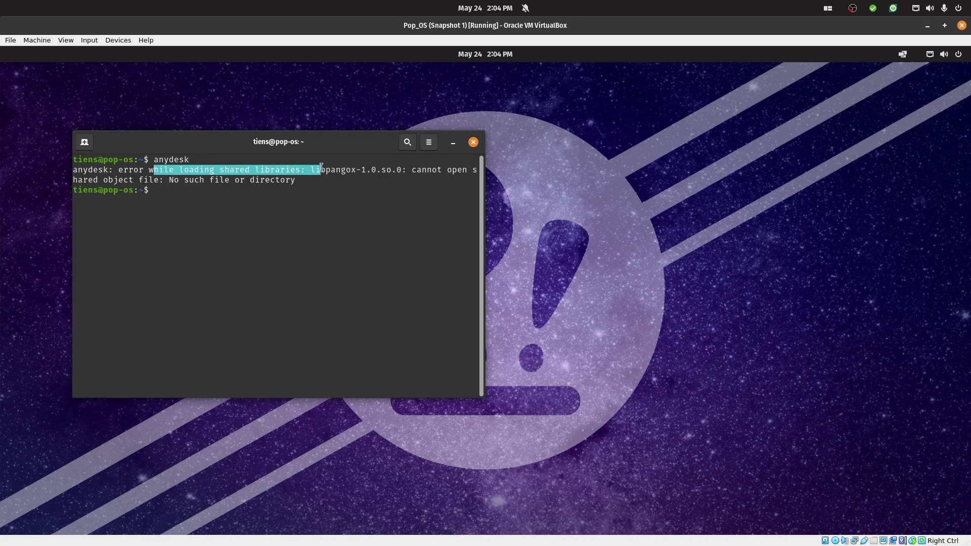
drag(272, 167, 385, 174)
Step: Deselect the error text and clear the terminal screen
click(362, 181)
click(336, 253)
key(ctrl+l)
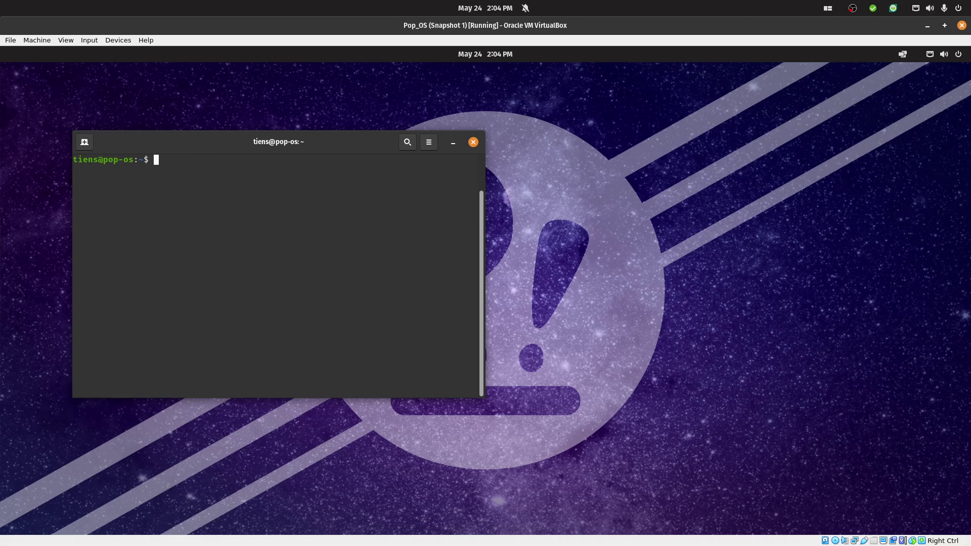
Step: Try launching AnyDesk from launcher search, then move the terminal window toward the centre
key(super)
text(a)
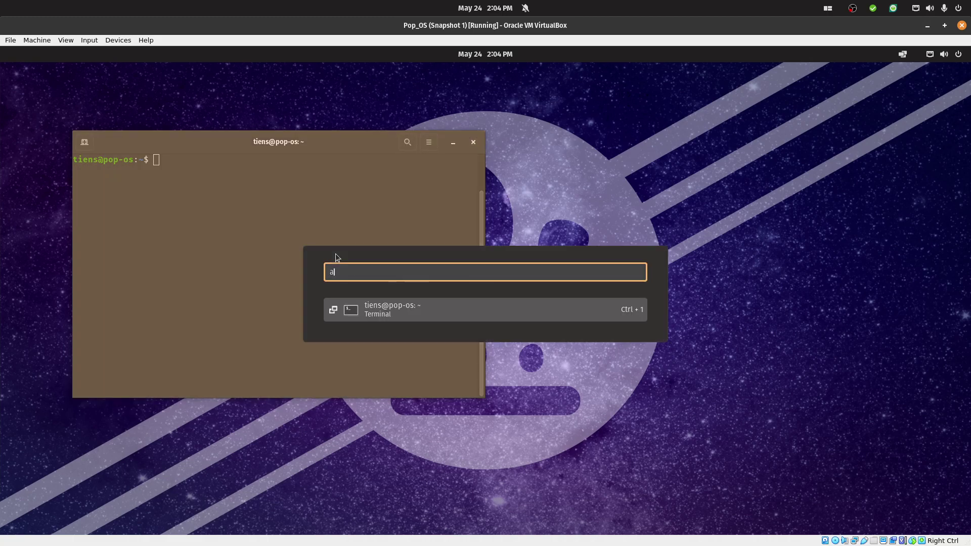
text(nydesk)
click(419, 307)
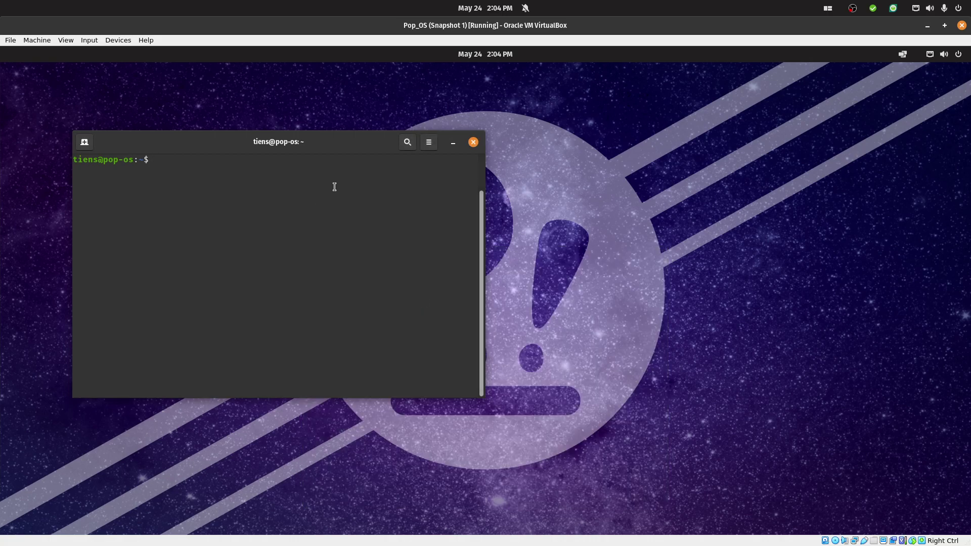
mouse_move(295, 145)
mouse_down()
mouse_move(389, 165)
mouse_move(395, 152)
mouse_up()
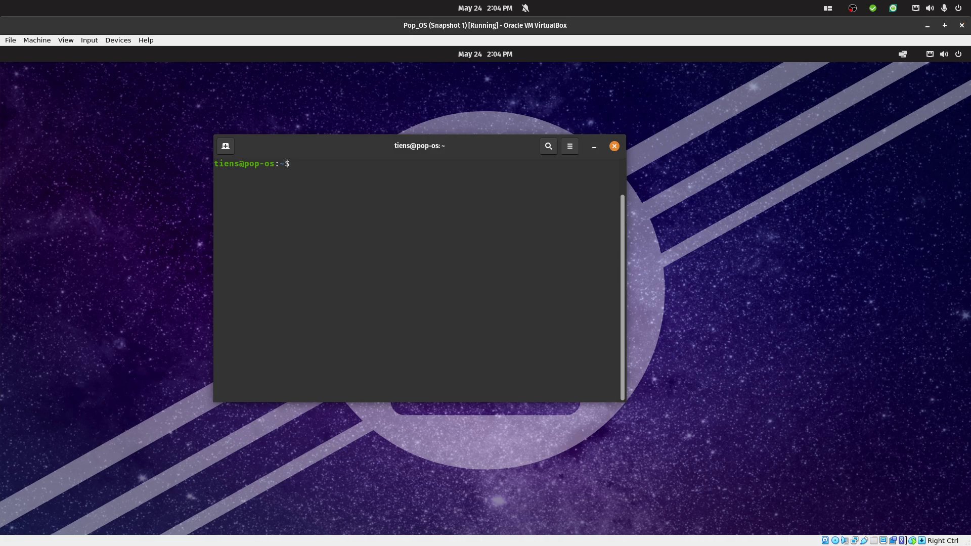
Step: Paste the wget libpangox download command at the prompt without running it
right_click(350, 213)
click(373, 247)
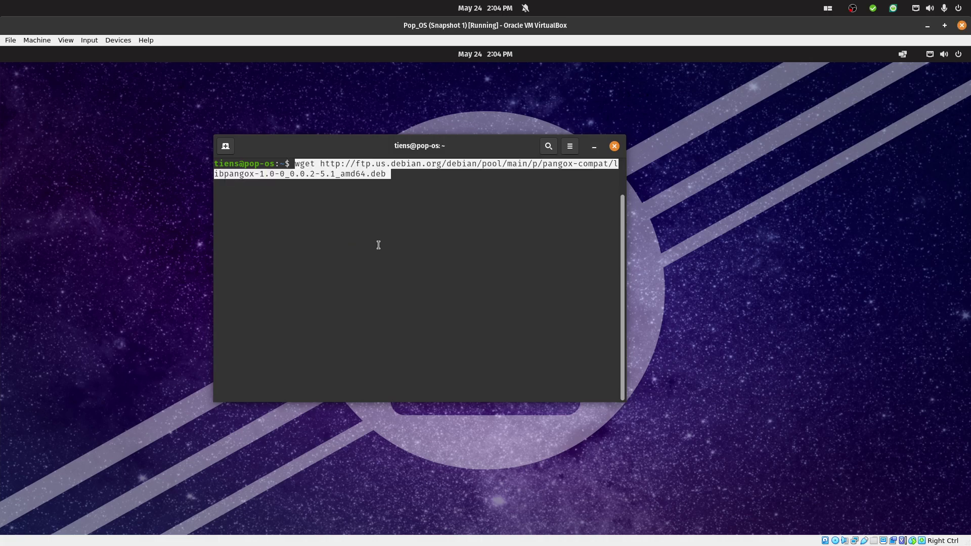
key(Right)
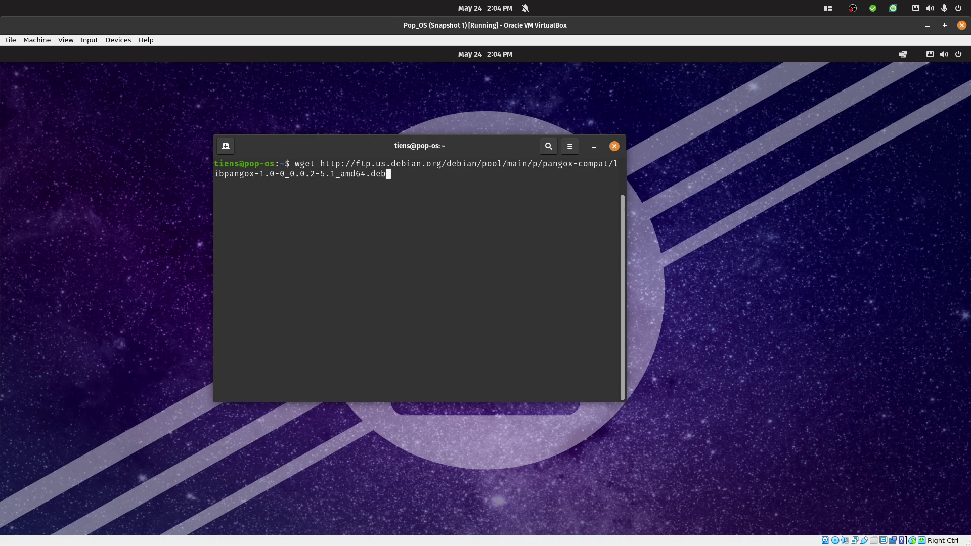
Step: Erase the unrun wget command and cd into the Downloads folder
key(BackSpace)
key(BackSpace)
key(BackSpace)
key(BackSpace)
key(BackSpace)
key(BackSpace)
key(BackSpace)
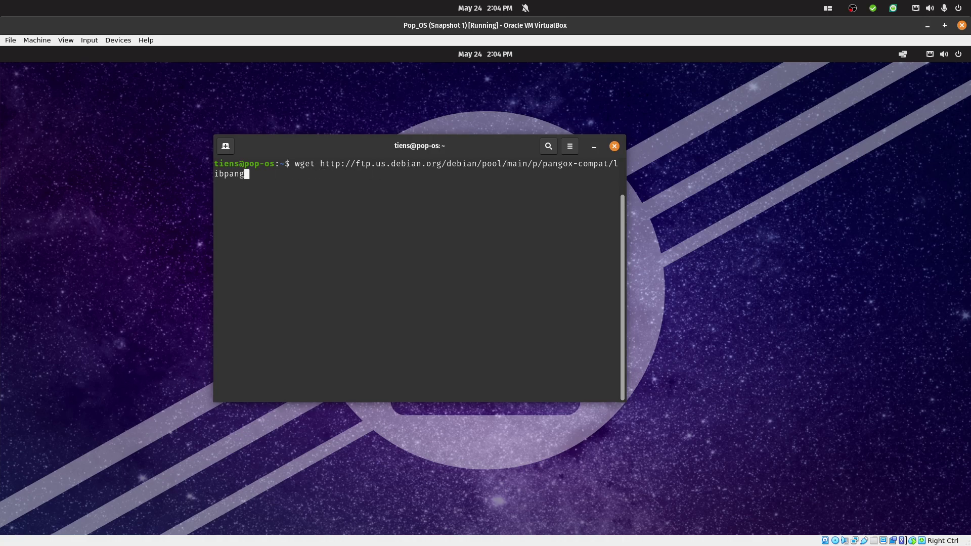
key(BackSpace)
key(BackSpace)
key(BackSpace)
key(BackSpace)
key(BackSpace)
key(BackSpace)
key(BackSpace)
key(BackSpace)
key(BackSpace)
key(BackSpace)
key(BackSpace)
key(BackSpace)
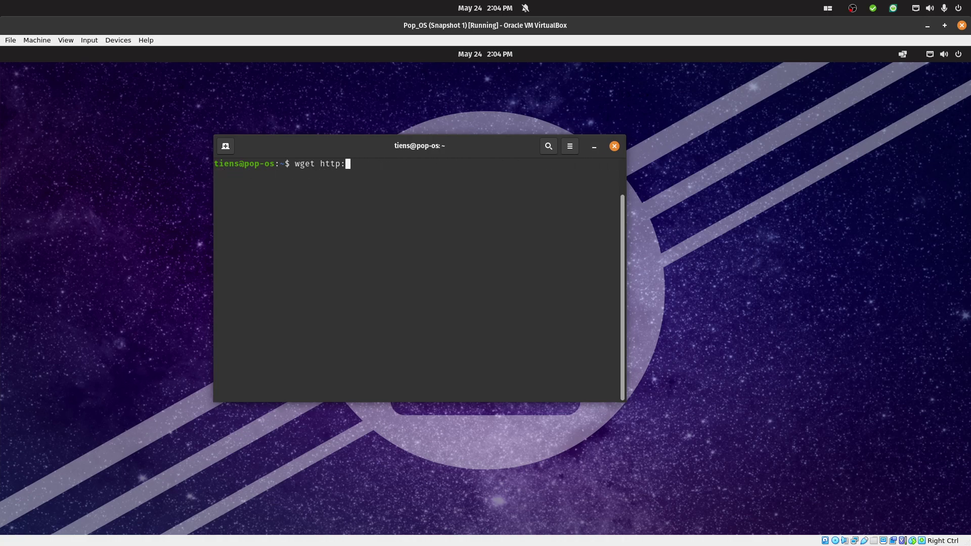
key(BackSpace)
key(BackSpace)
key(BackSpace)
key(BackSpace)
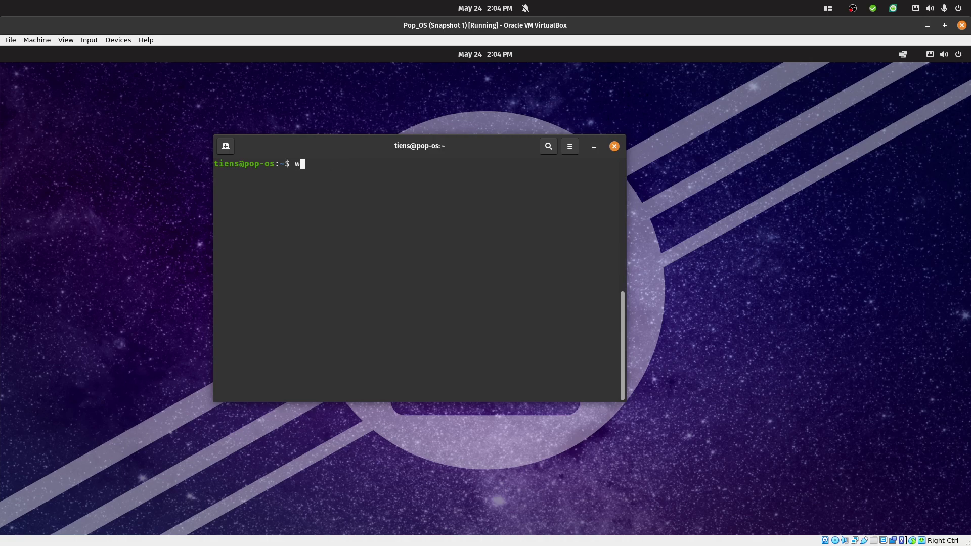
key(BackSpace)
text(cd Down)
key(Tab)
key(Return)
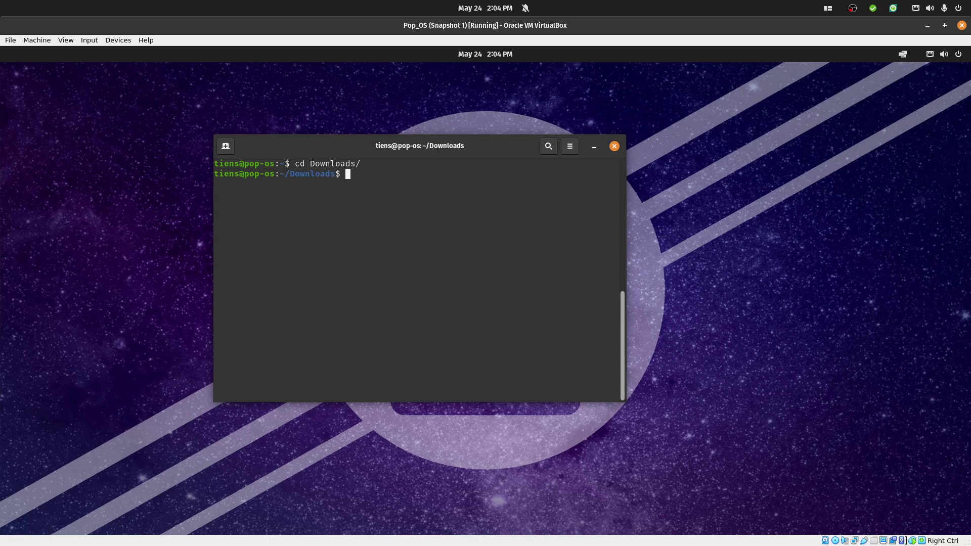
Step: Download the libpangox-1.0-0 .deb with wget, list Downloads, and select its filename
right_click(387, 249)
click(430, 278)
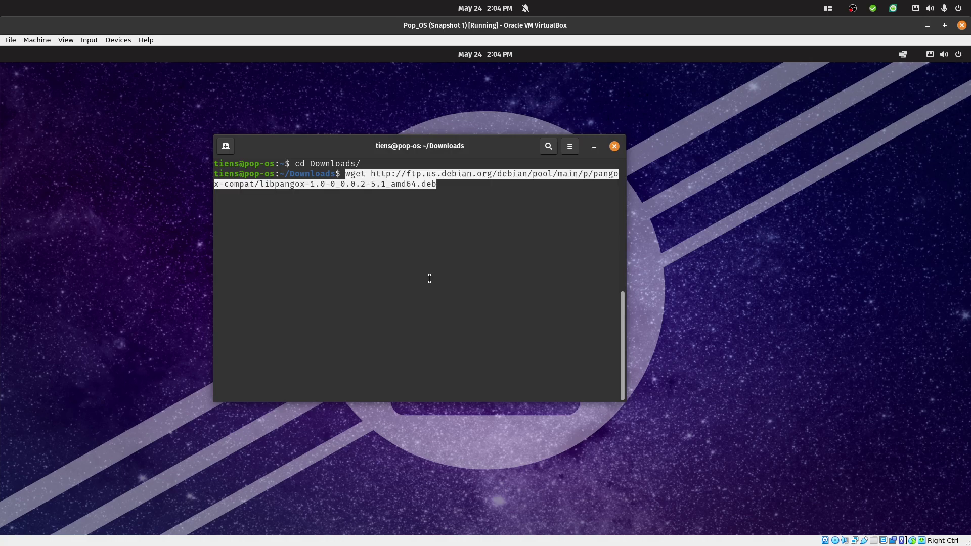
key(Return)
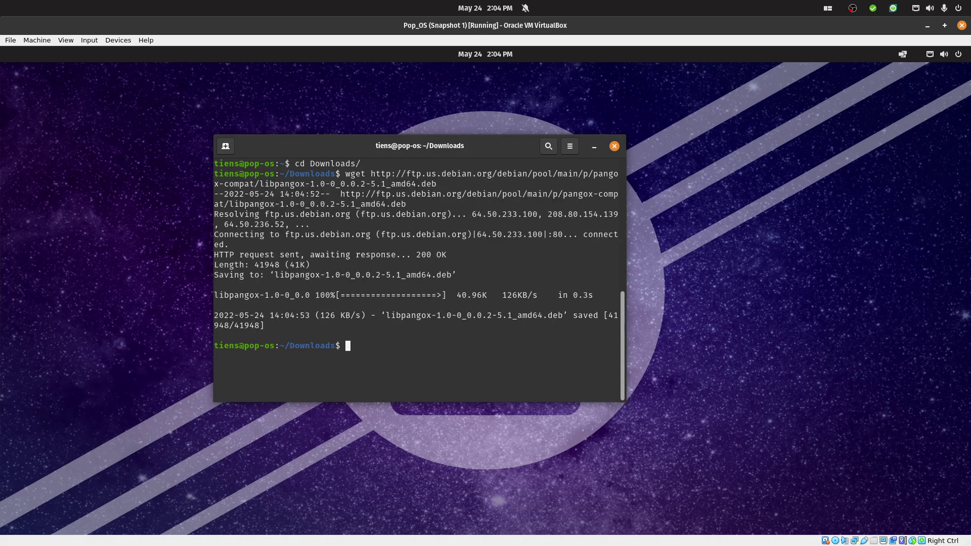
text(ls)
key(Return)
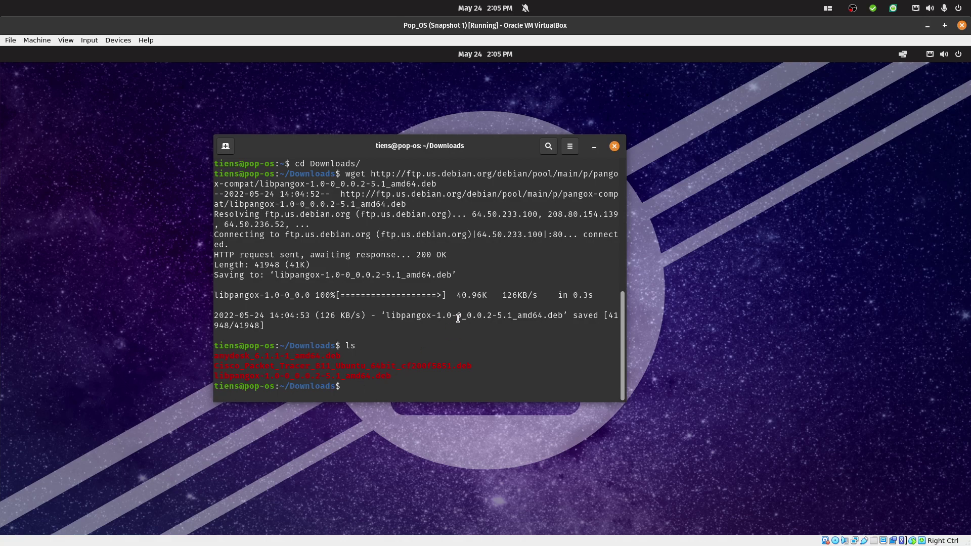
mouse_move(392, 378)
mouse_down()
mouse_move(270, 377)
mouse_move(392, 377)
mouse_up()
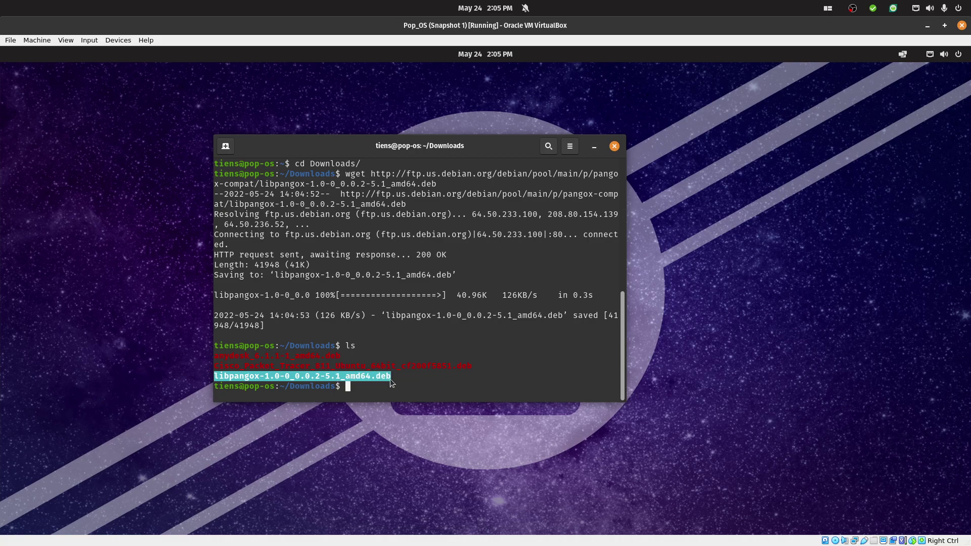
Step: Copy the libpangox-1.0-0_0.0.2-5.1_amd64.deb filename from the listing
right_click(390, 379)
click(402, 387)
click(494, 378)
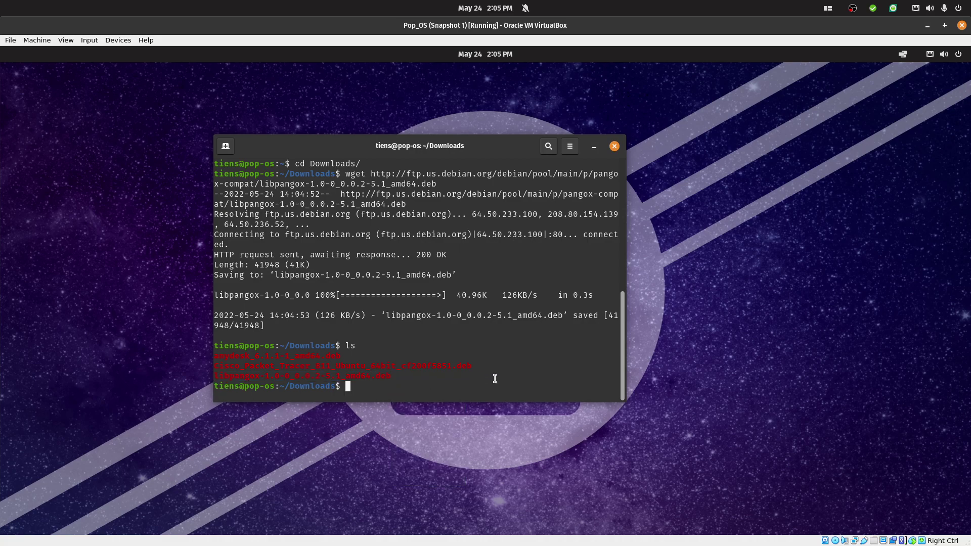
text(sudo a)
text(pt install)
Step: Run sudo apt install ./ with the pasted libpangox filename, reaching the password prompt
key(BackSpace)
key(BackSpace)
key(BackSpace)
text(a)
text(pt )
text(install .)
text(/)
right_click(510, 370)
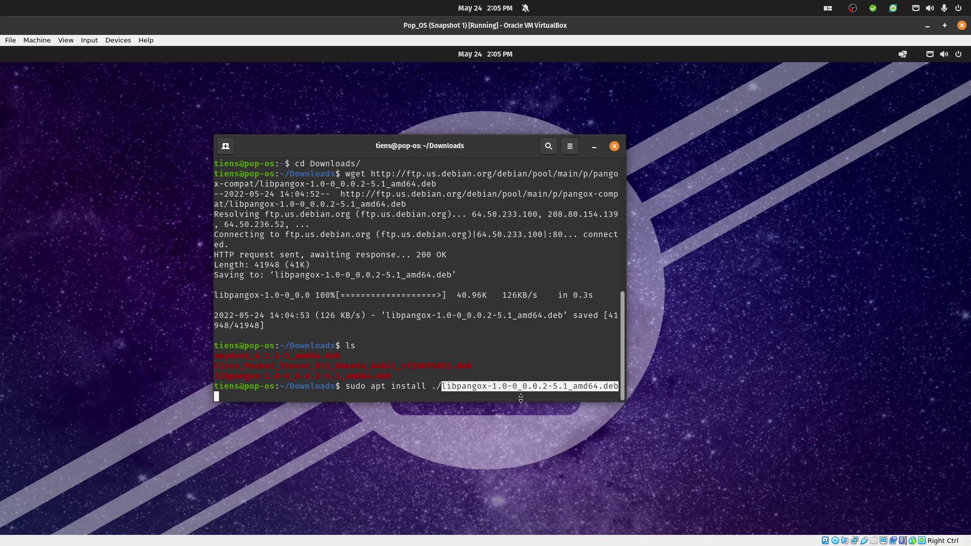
click(532, 402)
key(Return)
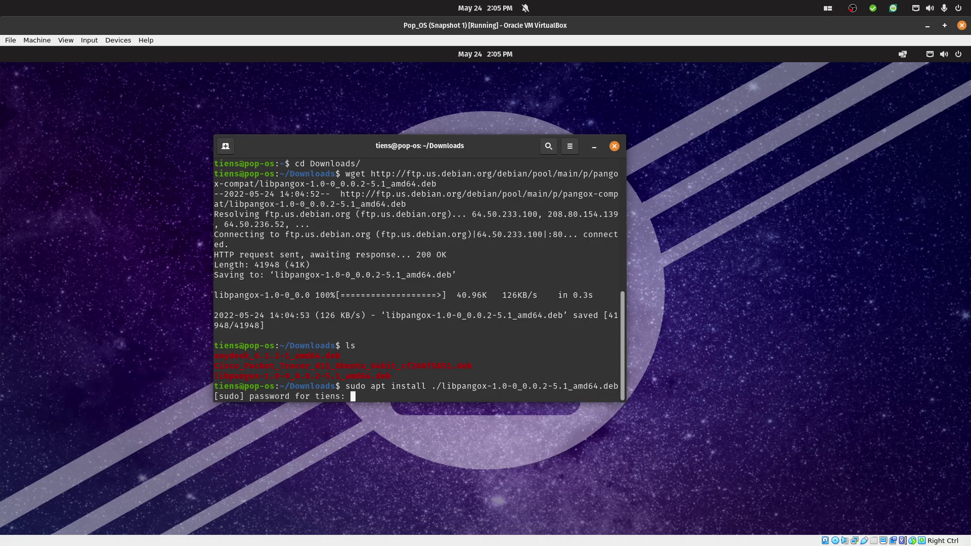
Step: Submit the sudo password to install libpangox-1.0-0, then recall and edit the install command
key(Return)
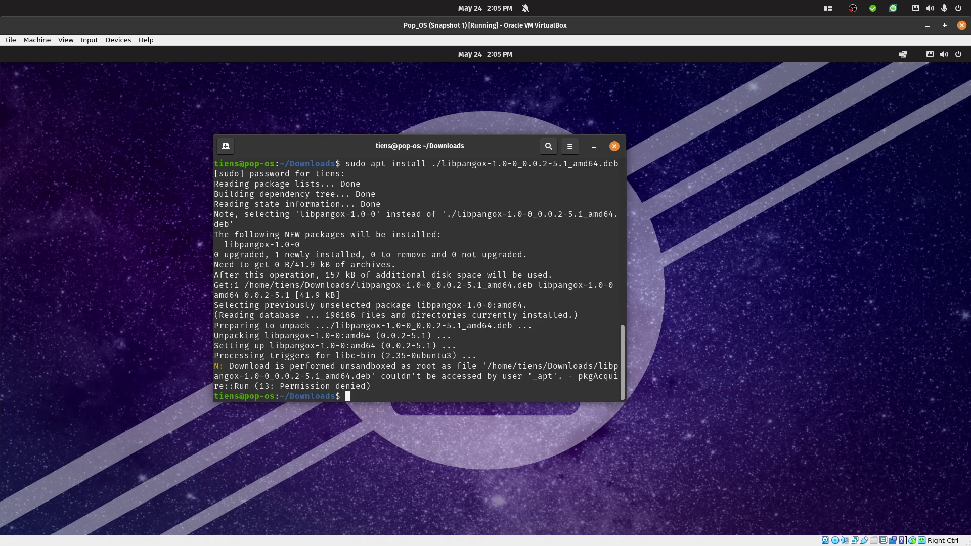
key(Up)
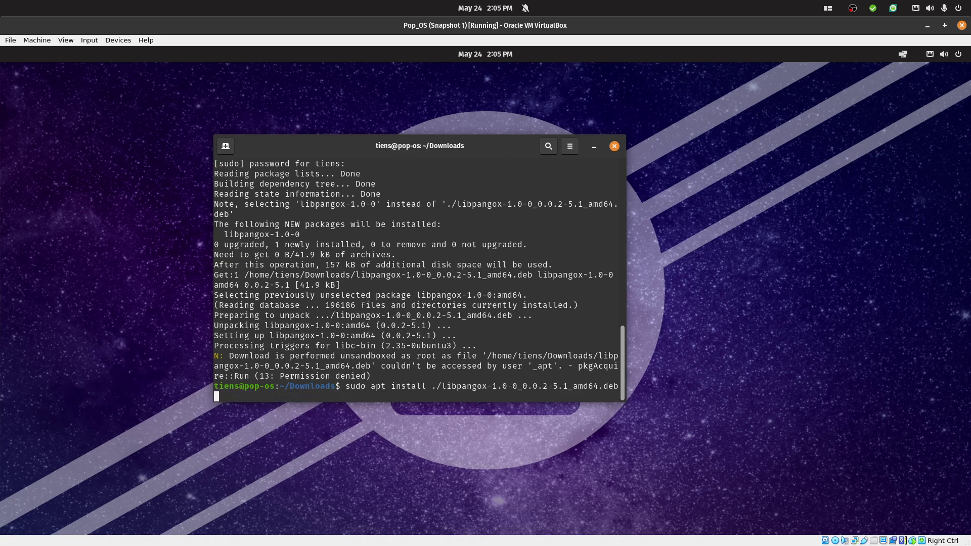
key(BackSpace)
key(BackSpace)
key(BackSpace)
key(BackSpace)
key(BackSpace)
key(BackSpace)
key(BackSpace)
key(BackSpace)
key(BackSpace)
key(BackSpace)
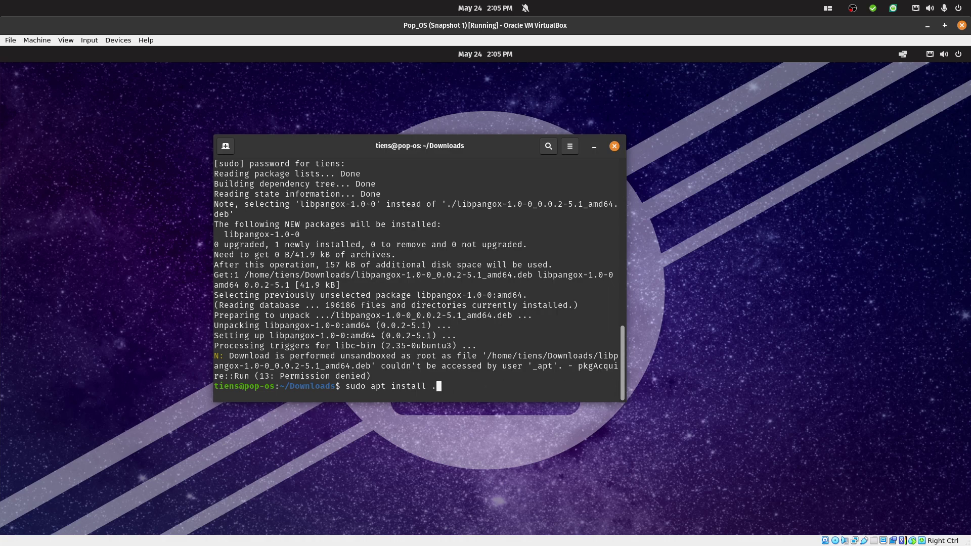